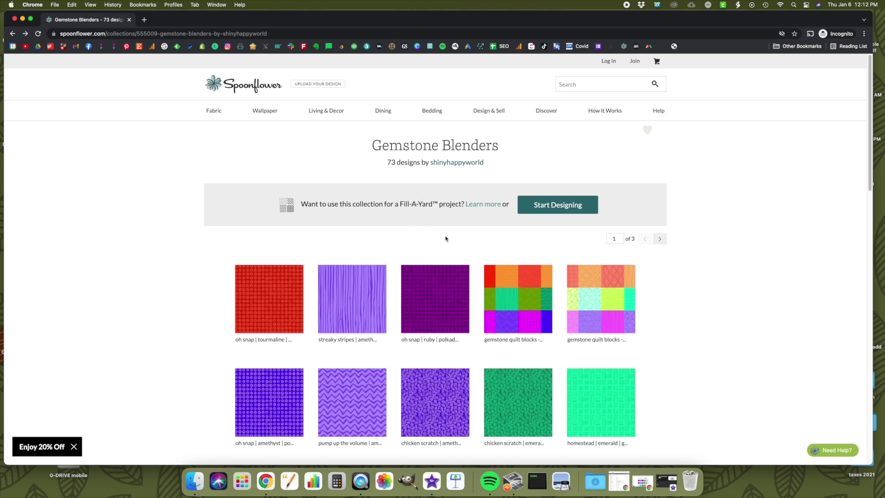
Look over the designs in the Gemstone Blenders collection and start designing a Fill-A-Yard project with it
{"action": "mouse_move", "coordinate": [489, 296]}
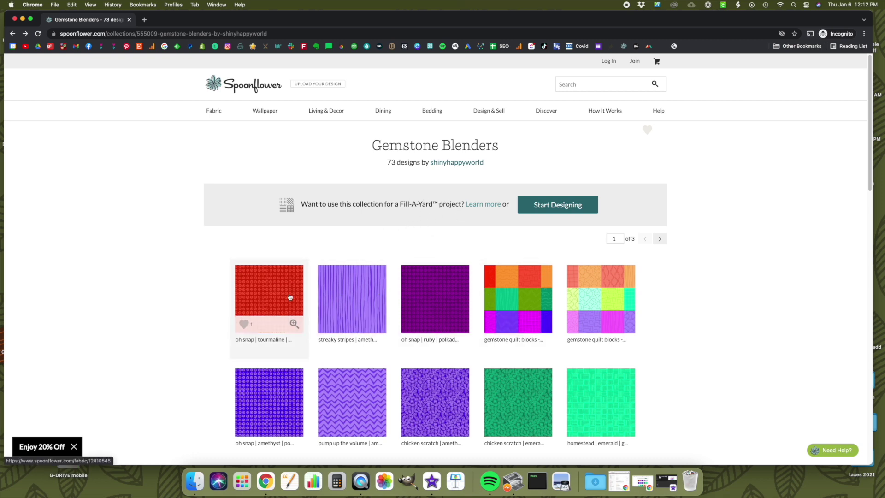
{"action": "mouse_move", "coordinate": [465, 305]}
{"action": "scroll", "coordinate": [466, 306], "scroll_direction": "down", "scroll_amount": 5}
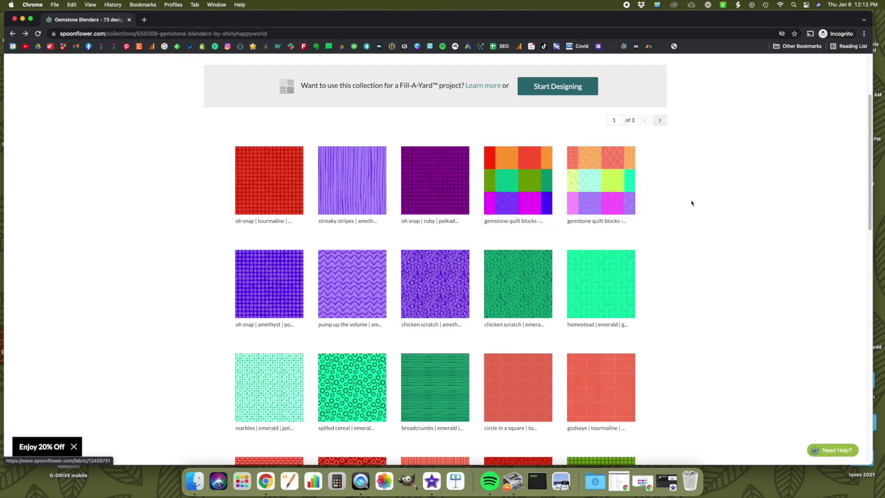
{"action": "scroll", "coordinate": [694, 210], "scroll_direction": "up", "scroll_amount": 2}
{"action": "scroll", "coordinate": [694, 215], "scroll_direction": "up", "scroll_amount": 1}
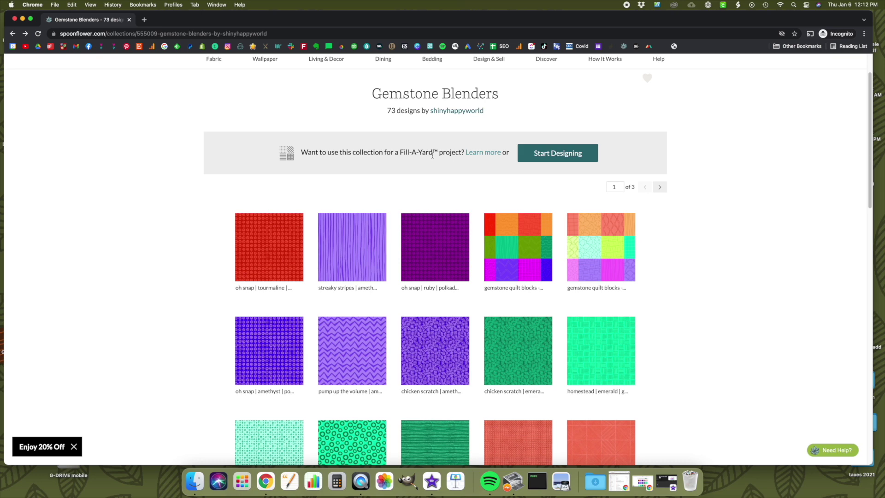
{"action": "scroll", "coordinate": [409, 224], "scroll_direction": "up", "scroll_amount": 2}
{"action": "scroll", "coordinate": [412, 225], "scroll_direction": "down", "scroll_amount": 2}
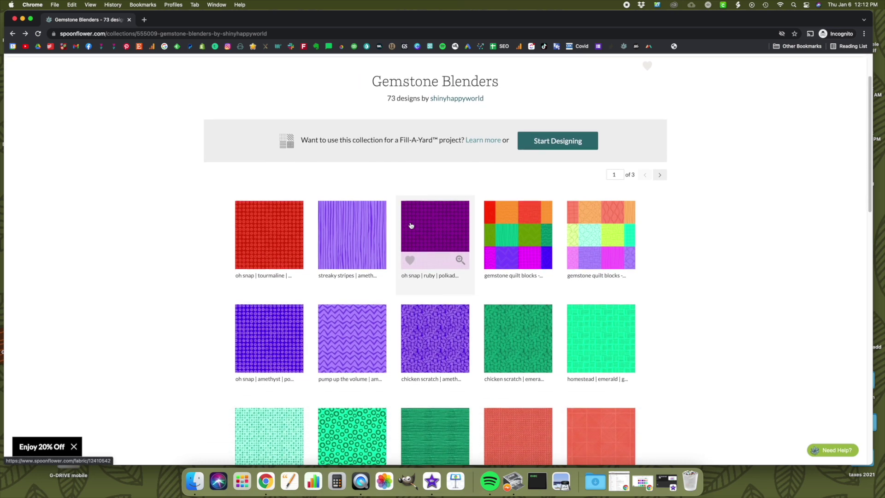
{"action": "scroll", "coordinate": [410, 224], "scroll_direction": "up", "scroll_amount": 1}
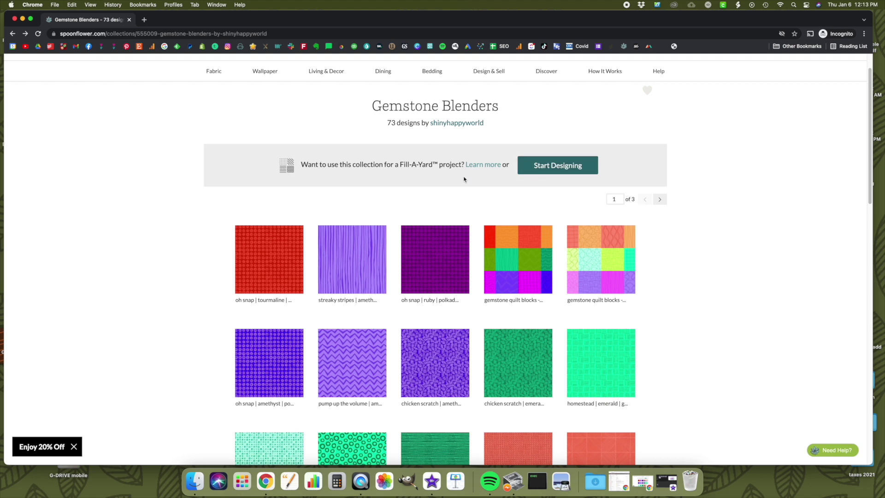
{"action": "left_click", "coordinate": [547, 167]}
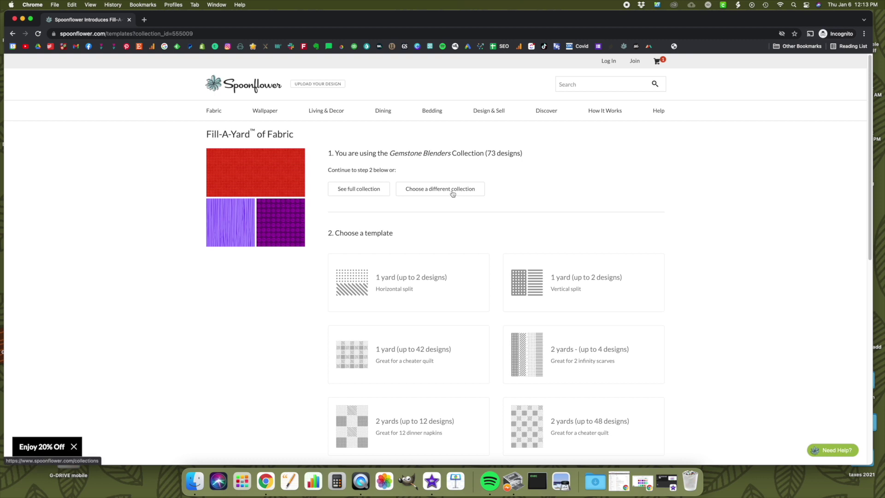
Choose the 1 yard (up to 42 designs) cheater quilt template for the project
{"action": "scroll", "coordinate": [507, 194], "scroll_direction": "down", "scroll_amount": 3}
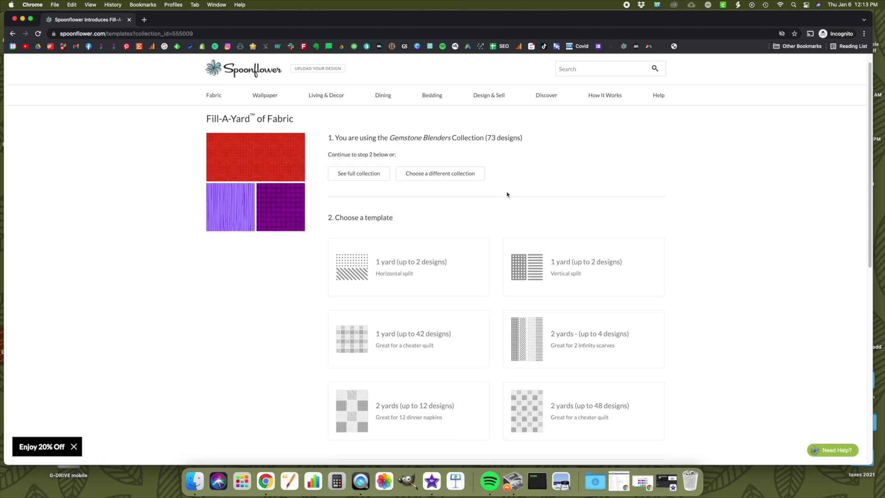
{"action": "scroll", "coordinate": [508, 194], "scroll_direction": "down", "scroll_amount": 2}
{"action": "scroll", "coordinate": [506, 194], "scroll_direction": "up", "scroll_amount": 1}
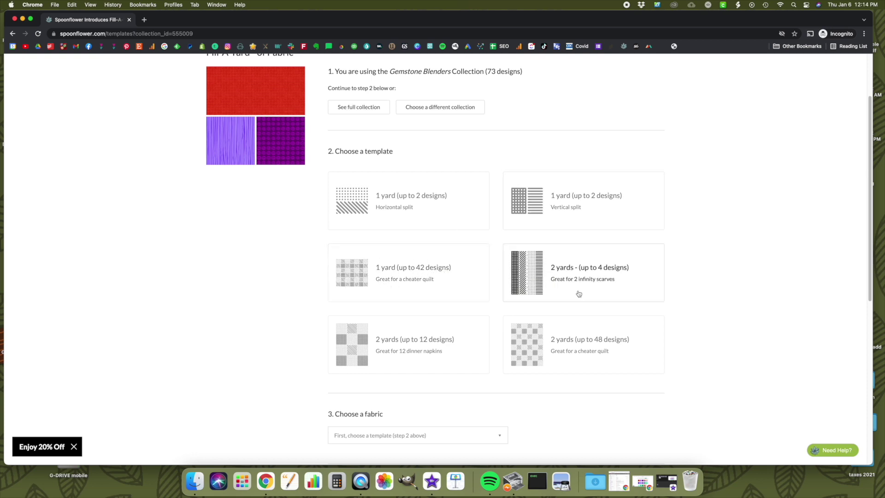
{"action": "left_click", "coordinate": [461, 269]}
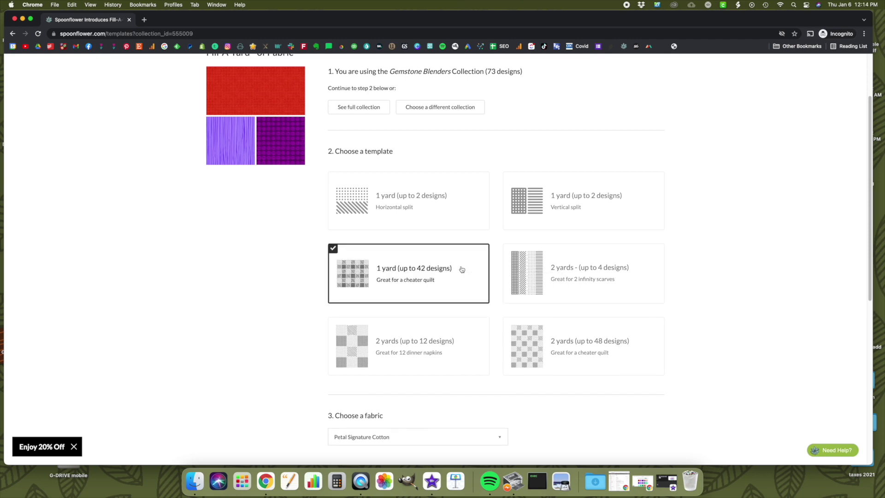
Choose Petal Signature Cotton as the fabric and proceed to designing the project
{"action": "scroll", "coordinate": [460, 277], "scroll_direction": "down", "scroll_amount": 5}
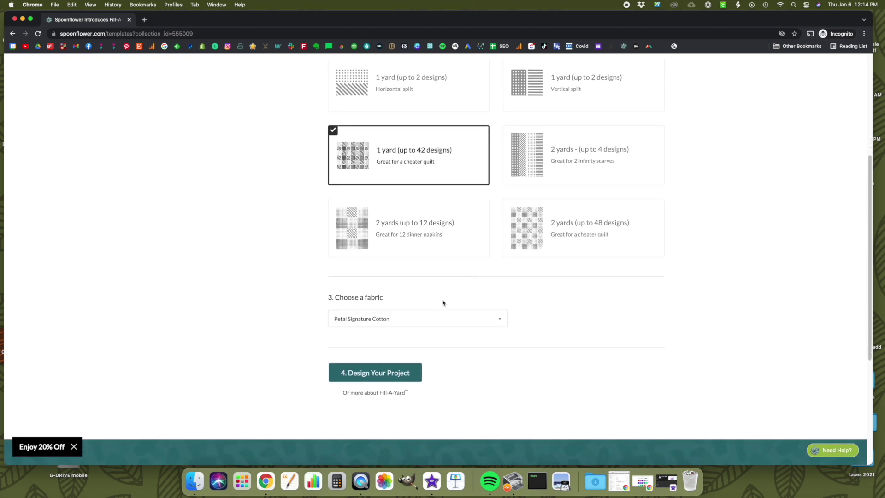
{"action": "left_click", "coordinate": [452, 321]}
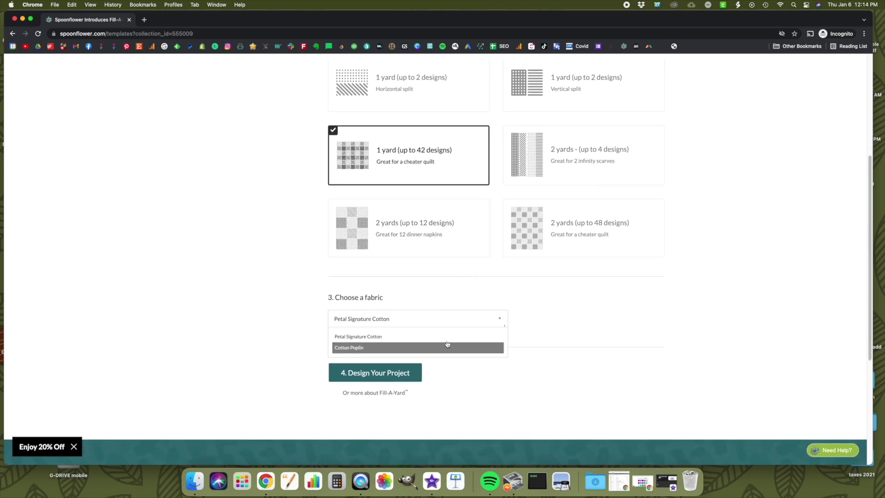
{"action": "left_click", "coordinate": [399, 338]}
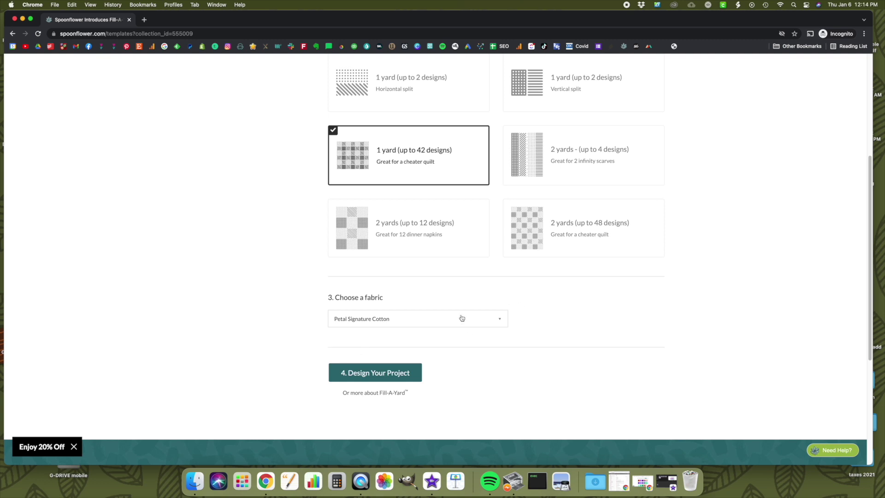
{"action": "left_click", "coordinate": [383, 376]}
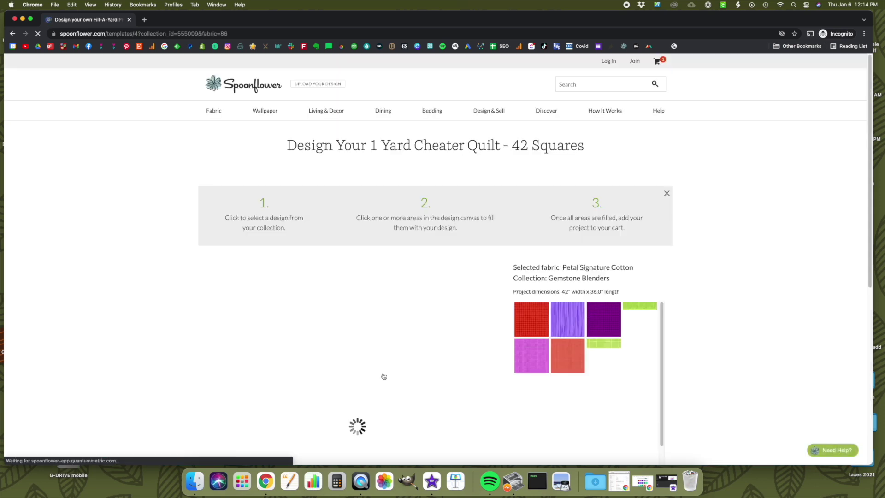
Fill the first three squares of the top row with the red, purple striped and dark purple designs, one each
{"action": "scroll", "coordinate": [371, 375], "scroll_direction": "down", "scroll_amount": 3}
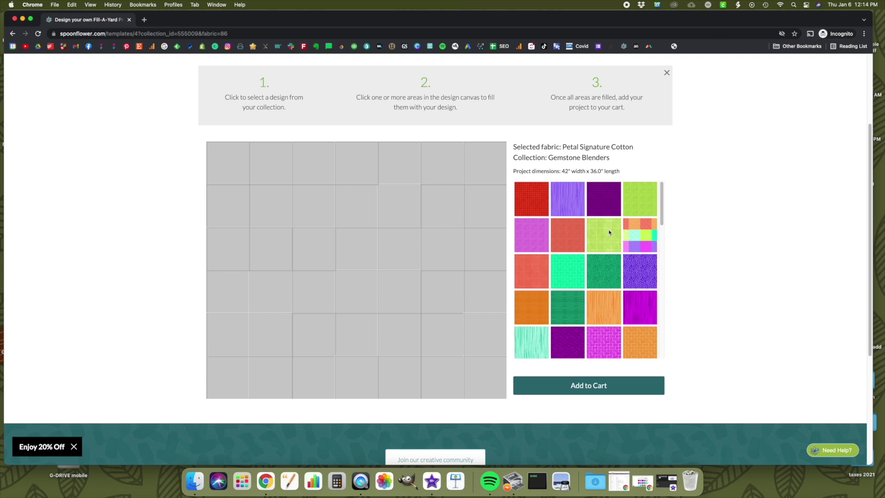
{"action": "scroll", "coordinate": [609, 232], "scroll_direction": "up", "scroll_amount": 2}
{"action": "scroll", "coordinate": [576, 237], "scroll_direction": "down", "scroll_amount": 2}
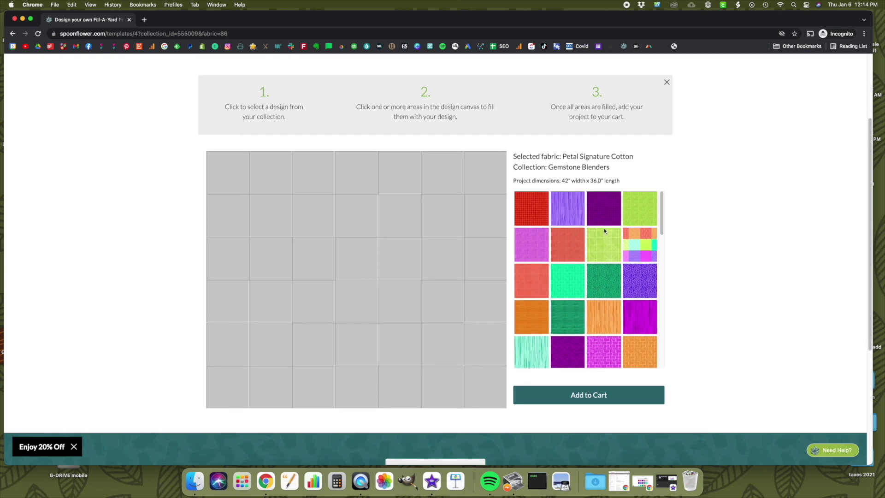
{"action": "mouse_move", "coordinate": [662, 205]}
{"action": "left_mouse_down"}
{"action": "mouse_move", "coordinate": [669, 344]}
{"action": "mouse_move", "coordinate": [671, 199]}
{"action": "left_mouse_up"}
{"action": "left_click", "coordinate": [231, 179]}
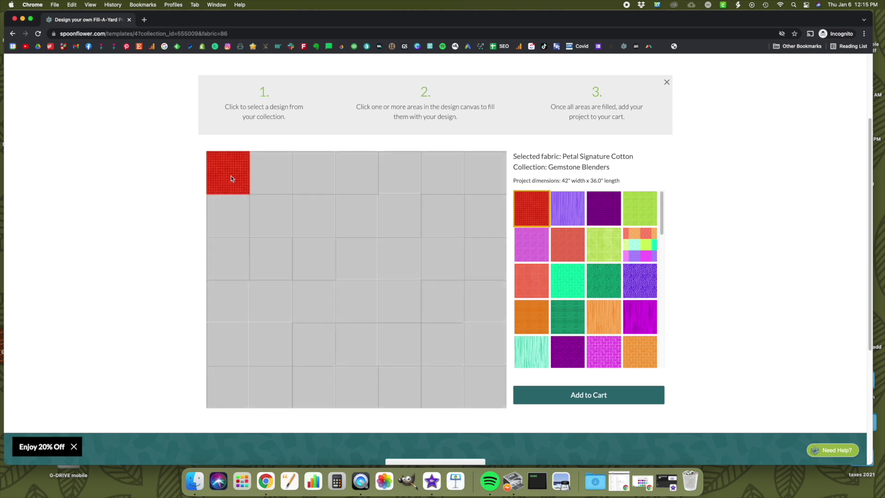
{"action": "left_click", "coordinate": [567, 214]}
{"action": "left_click", "coordinate": [277, 171]}
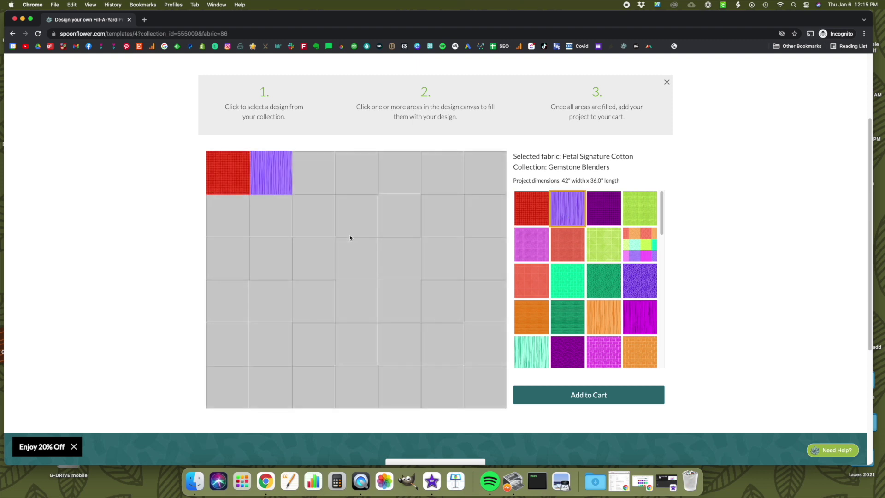
{"action": "left_click", "coordinate": [607, 211]}
{"action": "left_click", "coordinate": [323, 180]}
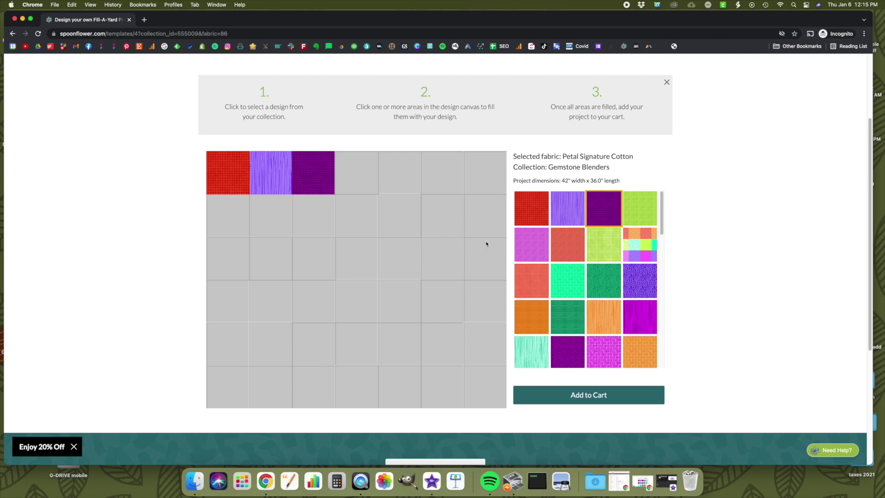
Fill the two-by-two block of squares in the canvas's upper-left corner with the light orange zigzag design
{"action": "scroll", "coordinate": [541, 244], "scroll_direction": "down", "scroll_amount": 6}
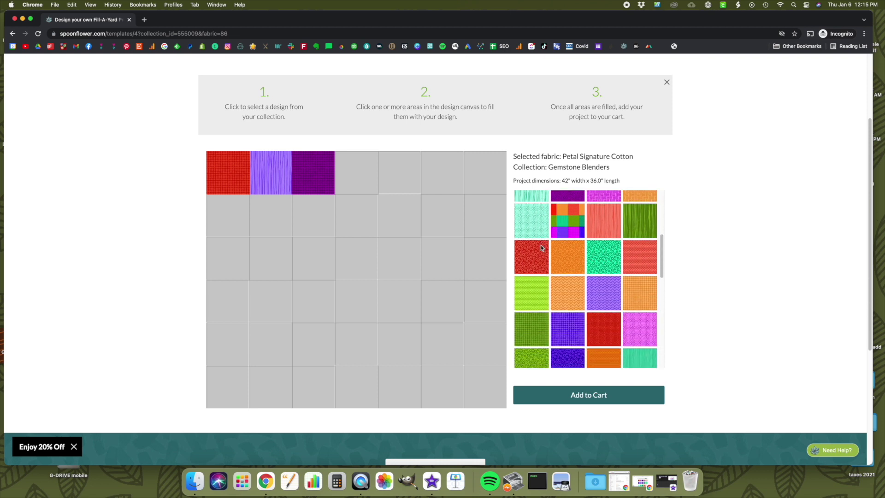
{"action": "scroll", "coordinate": [541, 245], "scroll_direction": "down", "scroll_amount": 1}
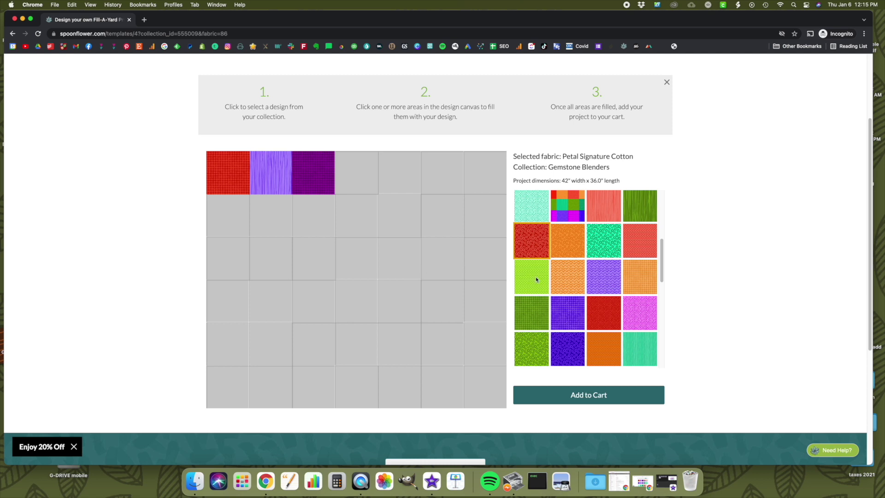
{"action": "left_click", "coordinate": [569, 275]}
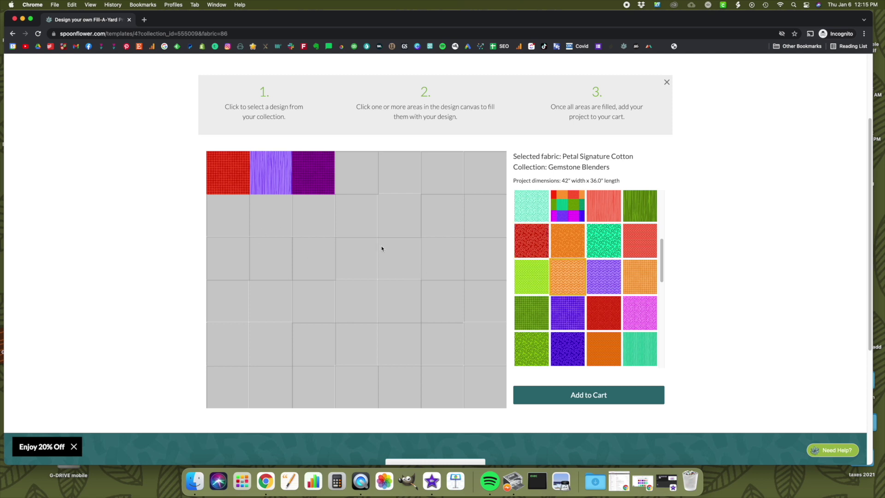
{"action": "left_click", "coordinate": [225, 177]}
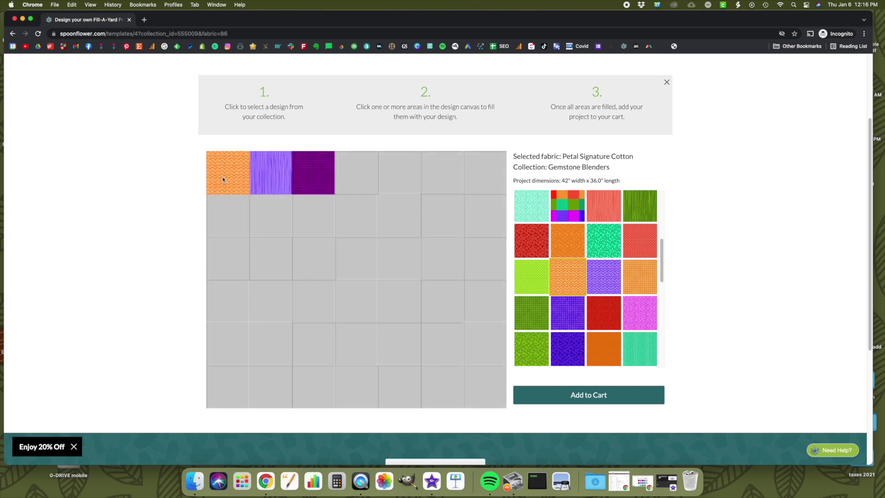
{"action": "left_click", "coordinate": [268, 179]}
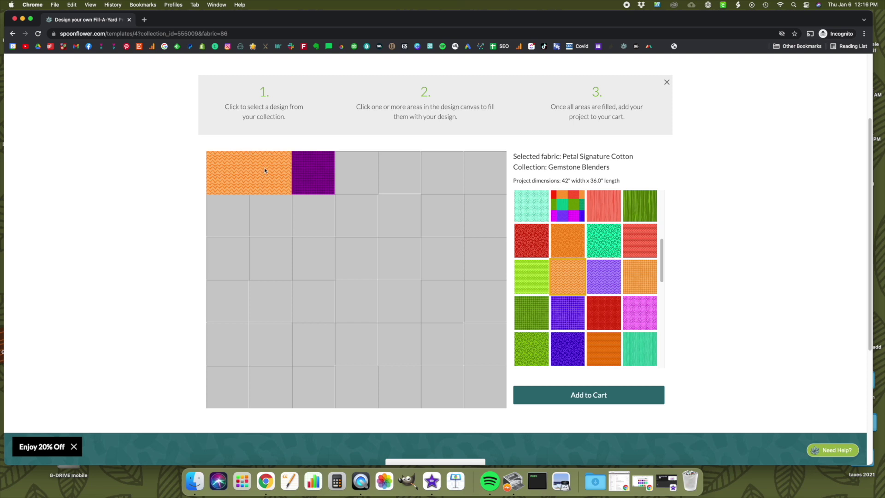
{"action": "left_click", "coordinate": [309, 175]}
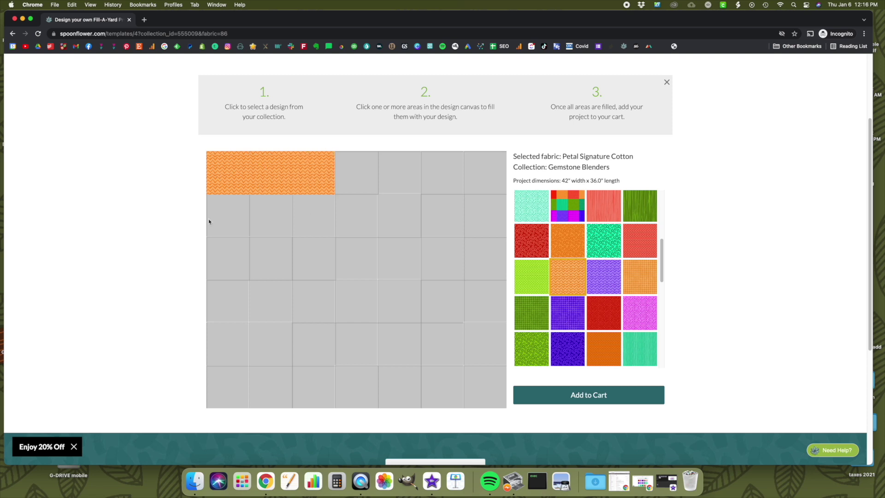
{"action": "left_click", "coordinate": [276, 220]}
Fill the two-by-two block beside the orange one with the red scratch-patterned design
{"action": "left_click", "coordinate": [530, 238]}
{"action": "left_click", "coordinate": [317, 182]}
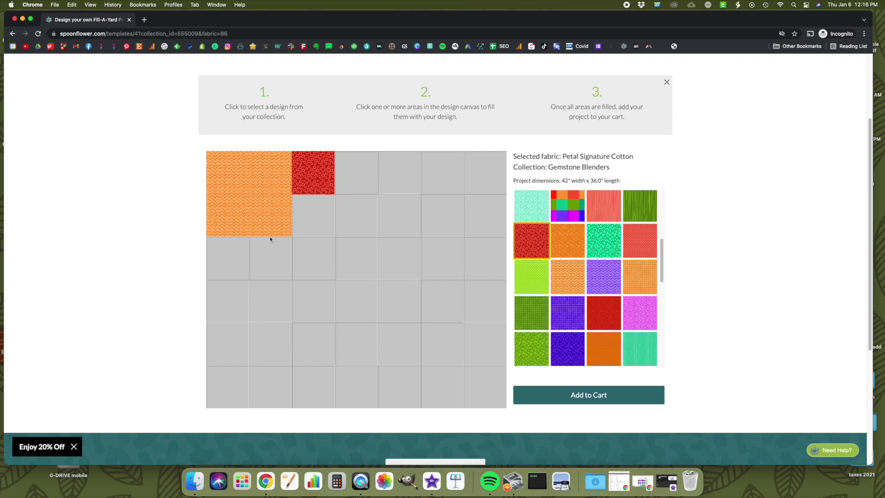
{"action": "left_click", "coordinate": [317, 220]}
{"action": "left_click", "coordinate": [352, 220]}
{"action": "left_click", "coordinate": [348, 182]}
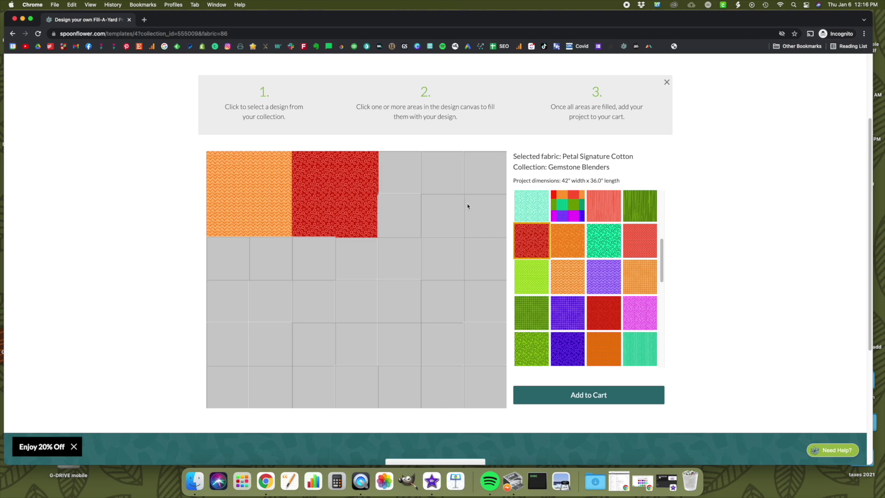
Fill the two-by-two block beside the red one with the coral design and the last column's top two squares with the bright pink design
{"action": "left_click", "coordinate": [638, 243]}
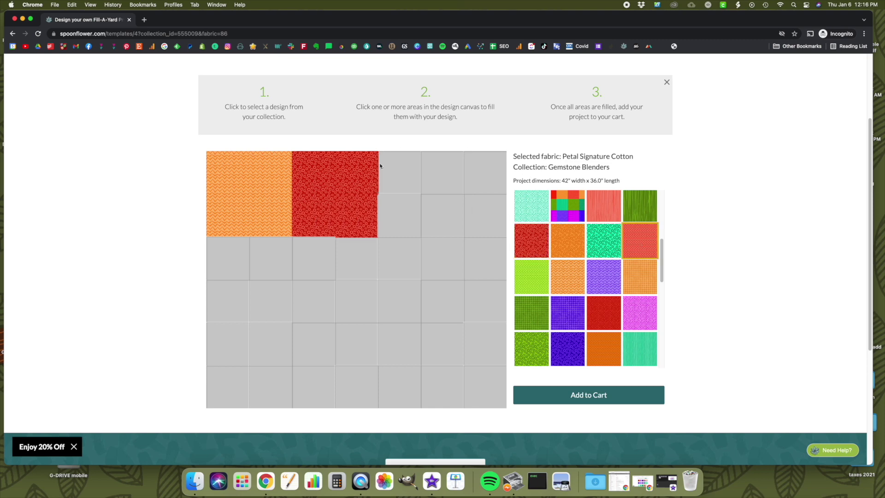
{"action": "left_click", "coordinate": [393, 172]}
{"action": "left_click", "coordinate": [443, 178]}
{"action": "left_click", "coordinate": [431, 213]}
{"action": "left_click", "coordinate": [415, 201]}
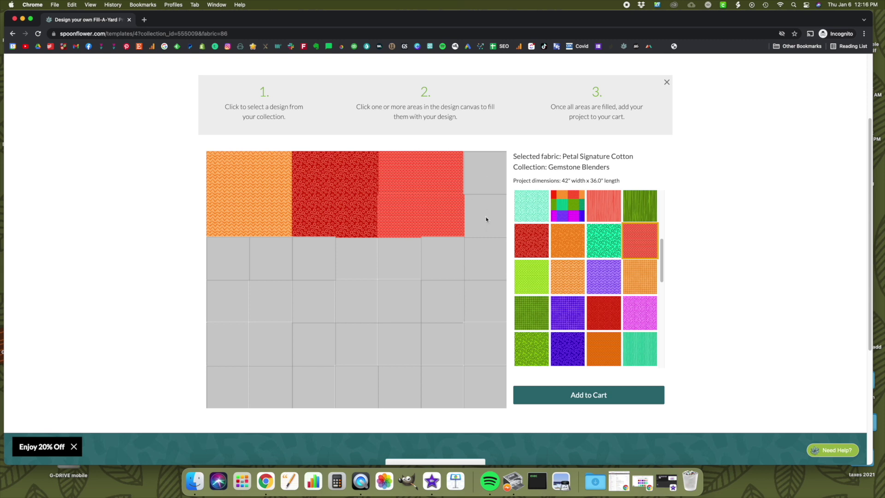
{"action": "left_click", "coordinate": [641, 313]}
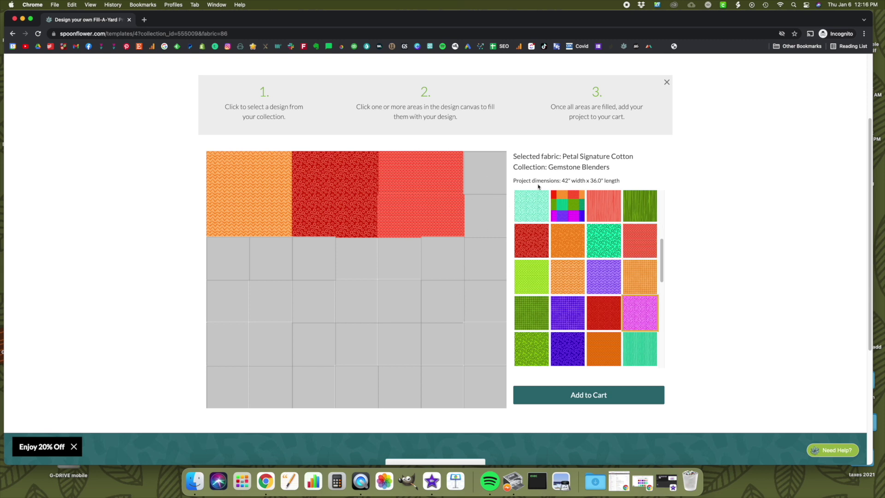
{"action": "left_click", "coordinate": [488, 219]}
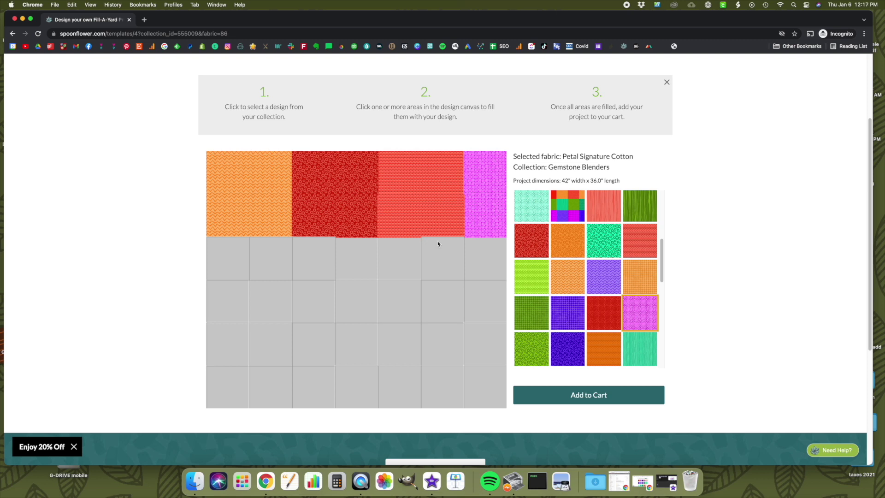
Fill the first four squares of the third row with the dark green striped design
{"action": "scroll", "coordinate": [586, 286], "scroll_direction": "down", "scroll_amount": 2}
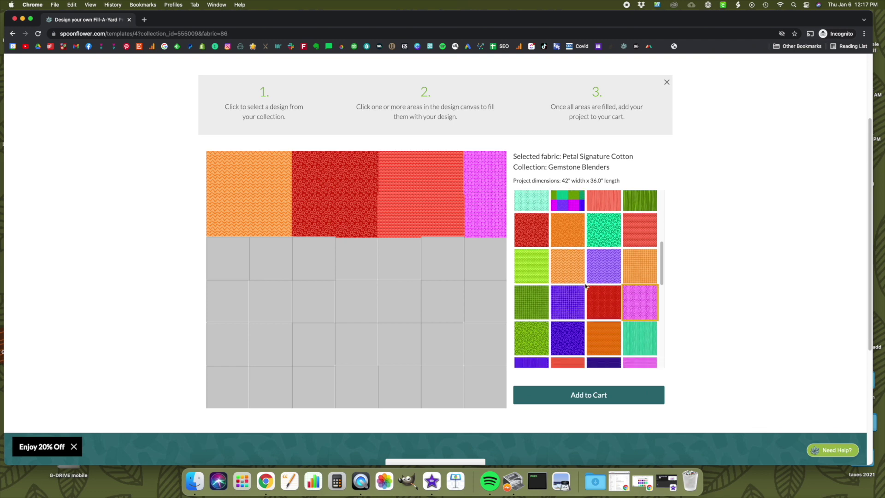
{"action": "scroll", "coordinate": [585, 286], "scroll_direction": "down", "scroll_amount": 2}
{"action": "scroll", "coordinate": [586, 286], "scroll_direction": "up", "scroll_amount": 3}
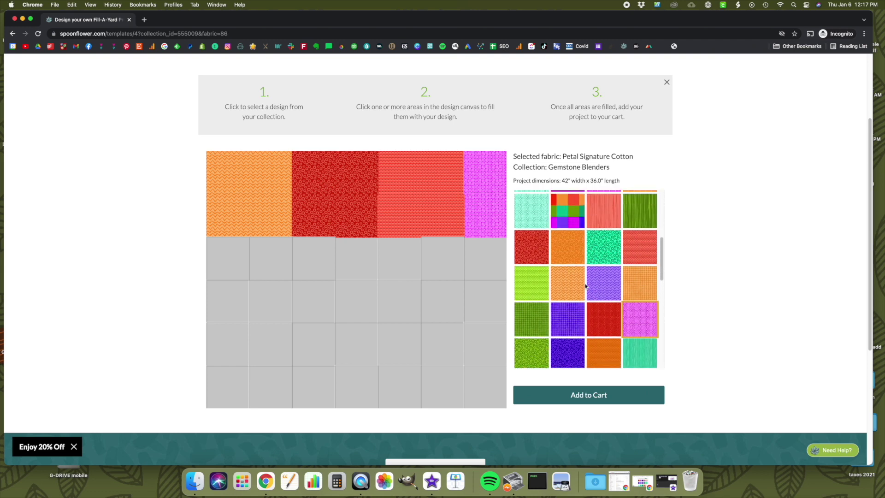
{"action": "left_click", "coordinate": [640, 224]}
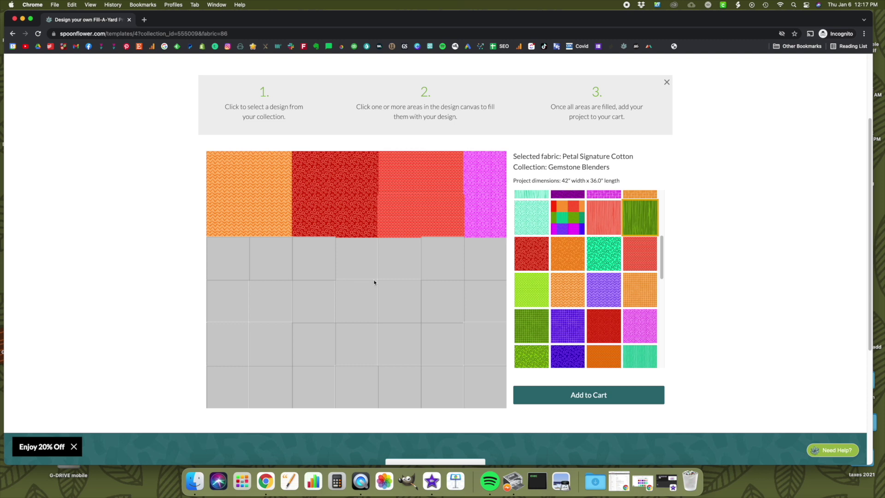
{"action": "left_click", "coordinate": [233, 268]}
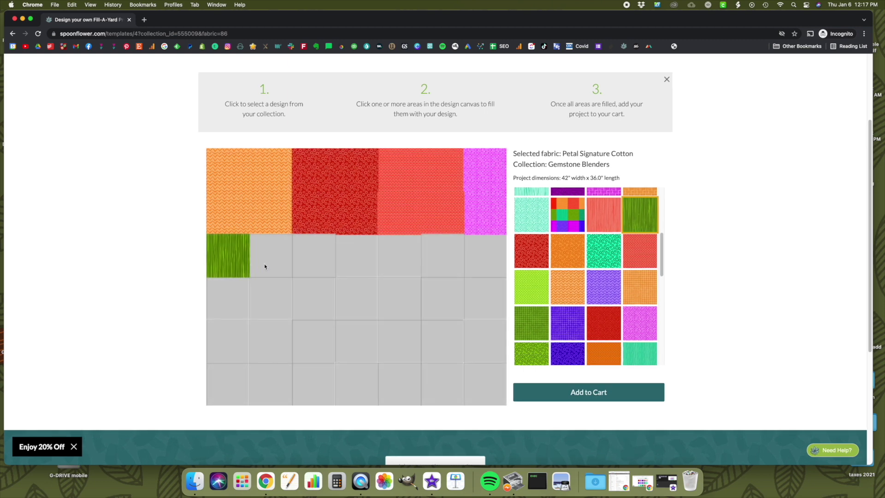
{"action": "left_click", "coordinate": [264, 262]}
{"action": "left_click", "coordinate": [311, 264]}
{"action": "left_click", "coordinate": [361, 263]}
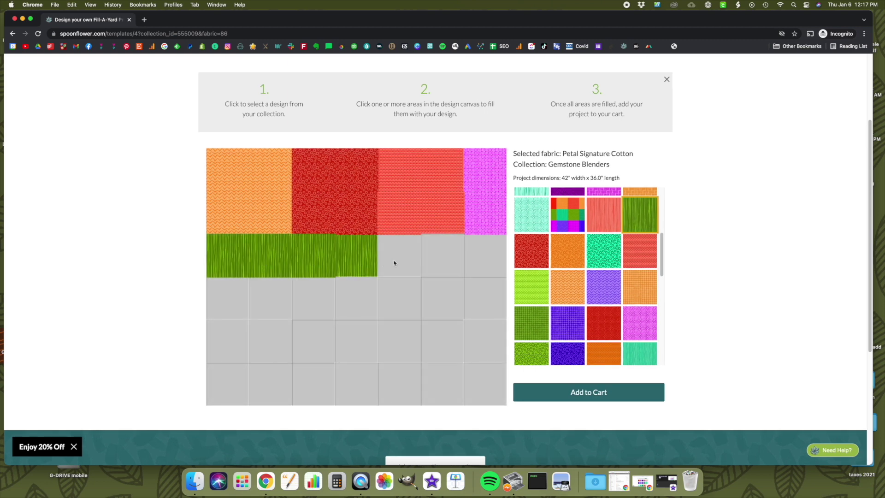
Fill the remaining squares of the third row and the whole fourth row with the dark green striped design
{"action": "left_click", "coordinate": [439, 261]}
{"action": "left_click", "coordinate": [476, 261]}
{"action": "left_click", "coordinate": [478, 290]}
{"action": "left_click", "coordinate": [441, 297]}
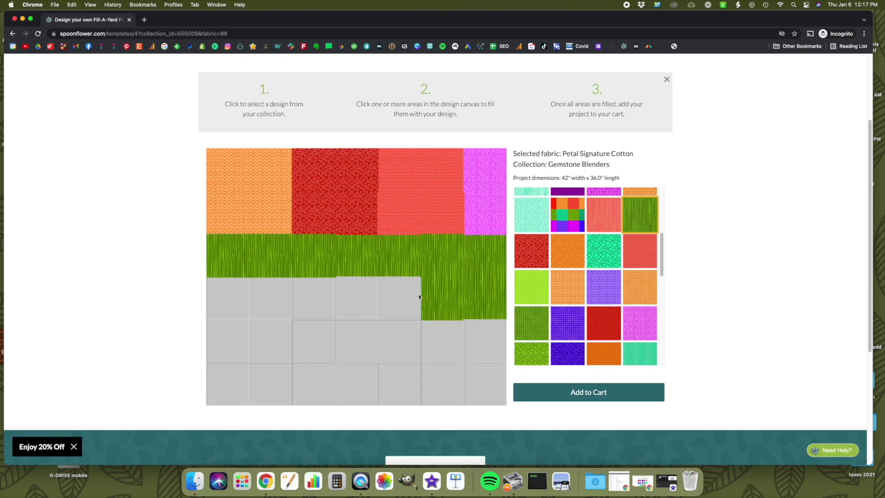
{"action": "left_click", "coordinate": [418, 297]}
{"action": "left_click", "coordinate": [356, 298]}
{"action": "left_click", "coordinate": [261, 300]}
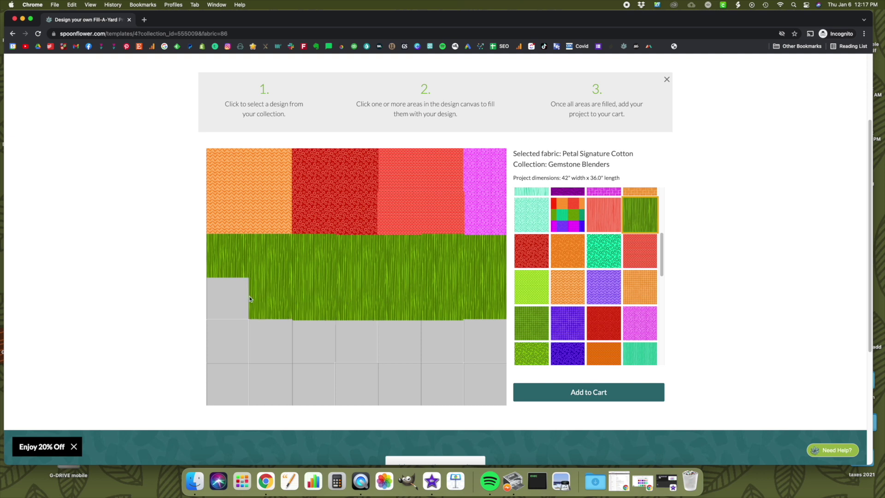
{"action": "left_click", "coordinate": [231, 300]}
Fill all seven squares of the fifth row with the dark green striped design
{"action": "left_click", "coordinate": [229, 332]}
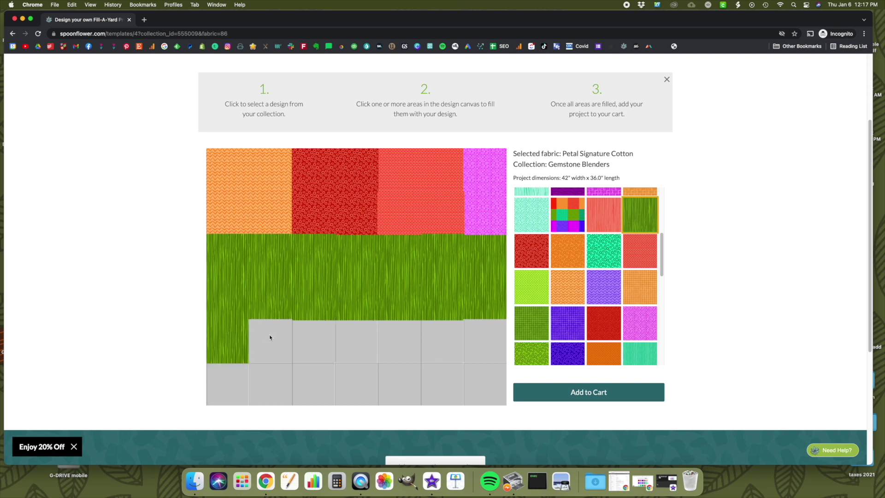
{"action": "left_click", "coordinate": [271, 336]}
{"action": "left_click", "coordinate": [318, 339]}
{"action": "left_click", "coordinate": [350, 340]}
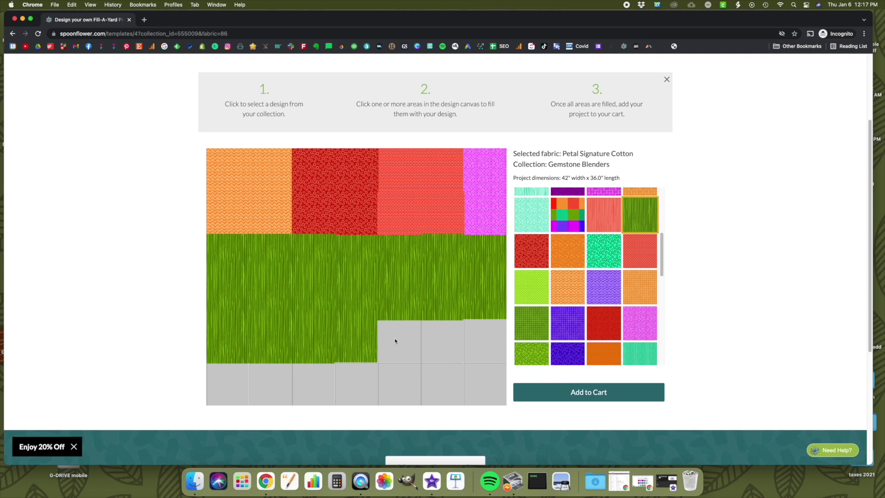
{"action": "left_click", "coordinate": [481, 337]}
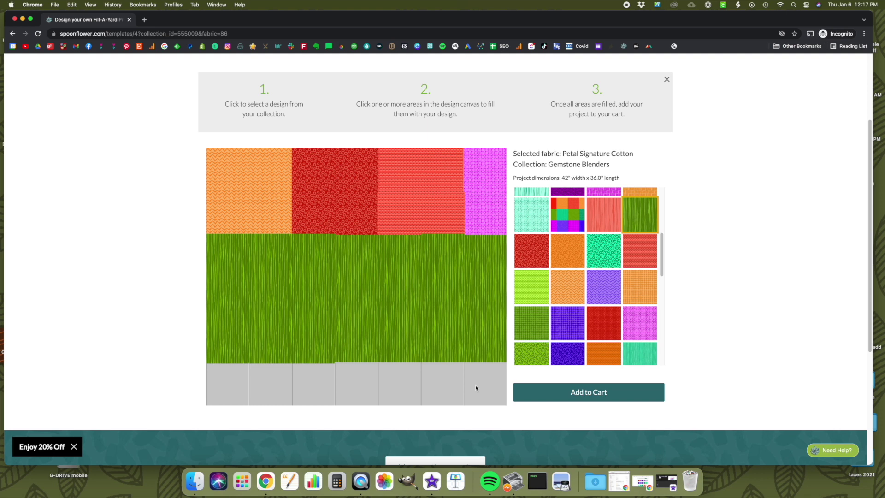
Fill the entire bottom row of squares with the dark green striped design
{"action": "scroll", "coordinate": [475, 386], "scroll_direction": "down", "scroll_amount": 1}
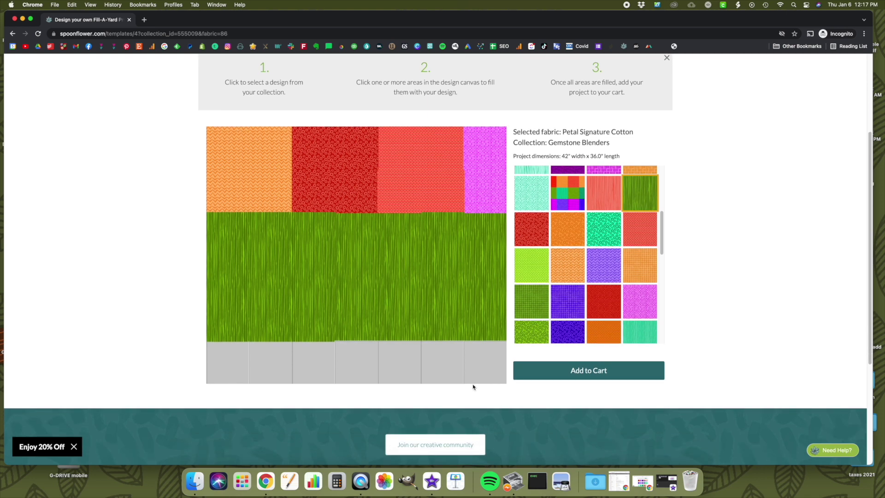
{"action": "scroll", "coordinate": [571, 302], "scroll_direction": "down", "scroll_amount": 2}
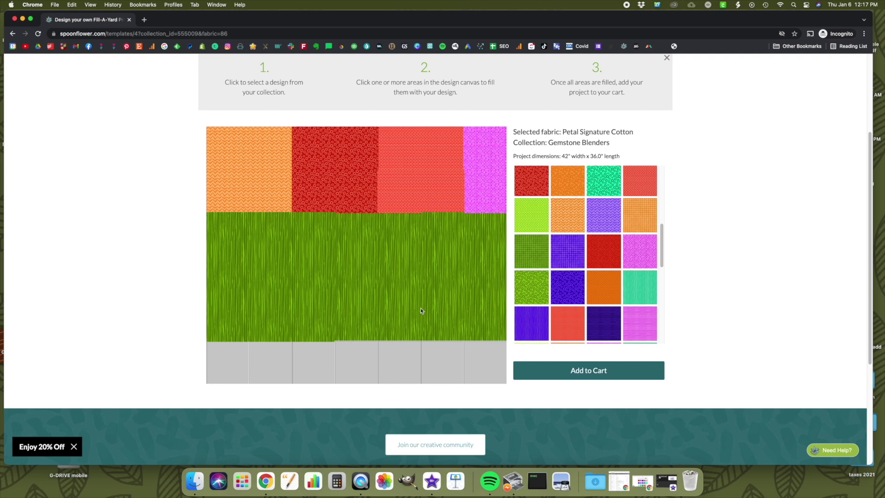
{"action": "scroll", "coordinate": [604, 234], "scroll_direction": "up", "scroll_amount": 4}
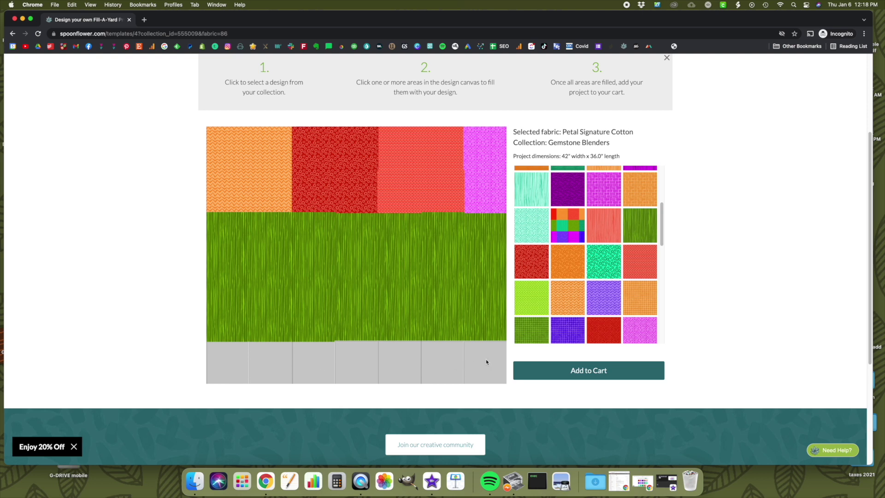
{"action": "left_click", "coordinate": [646, 227]}
{"action": "left_click", "coordinate": [224, 360]}
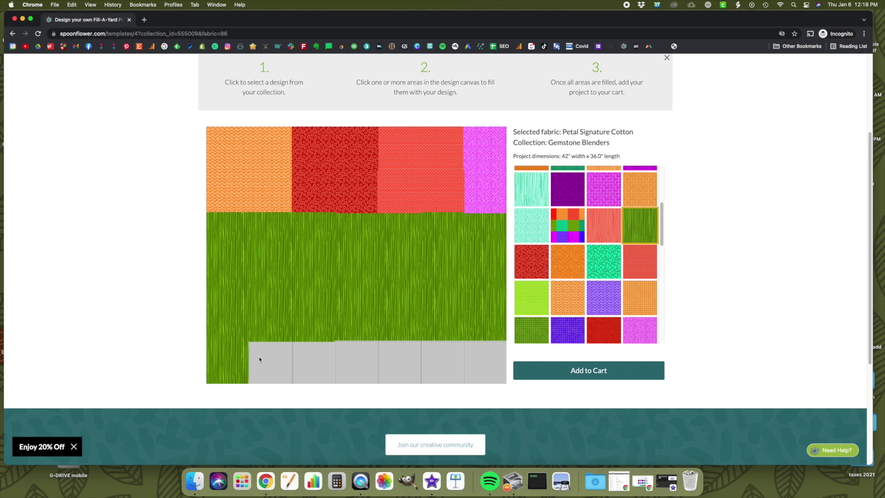
{"action": "left_click", "coordinate": [267, 361]}
{"action": "left_click", "coordinate": [313, 361]}
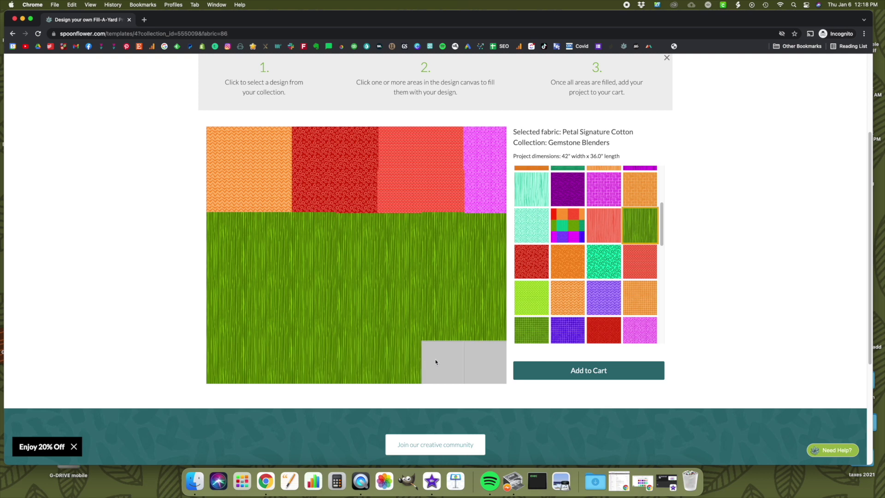
Replace the bright pink squares in the last column and the last three squares of the third row with the coral design
{"action": "left_click", "coordinate": [562, 312]}
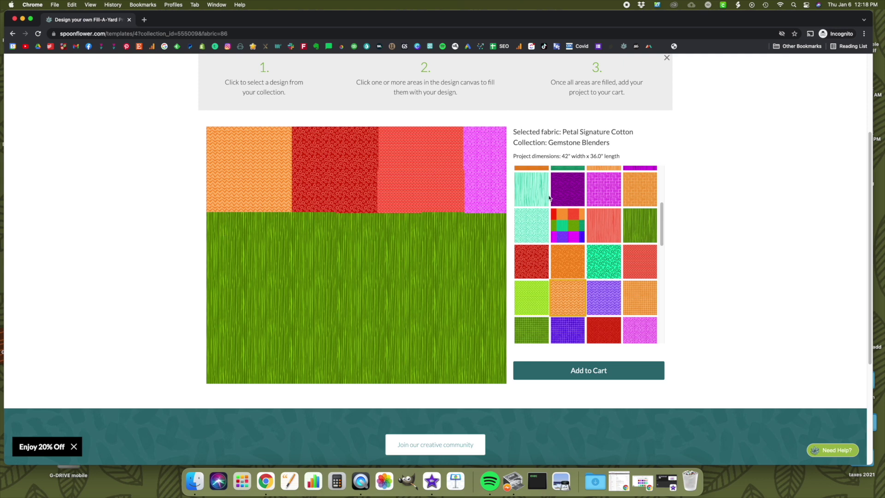
{"action": "scroll", "coordinate": [611, 244], "scroll_direction": "up", "scroll_amount": 1}
{"action": "left_click", "coordinate": [649, 281]}
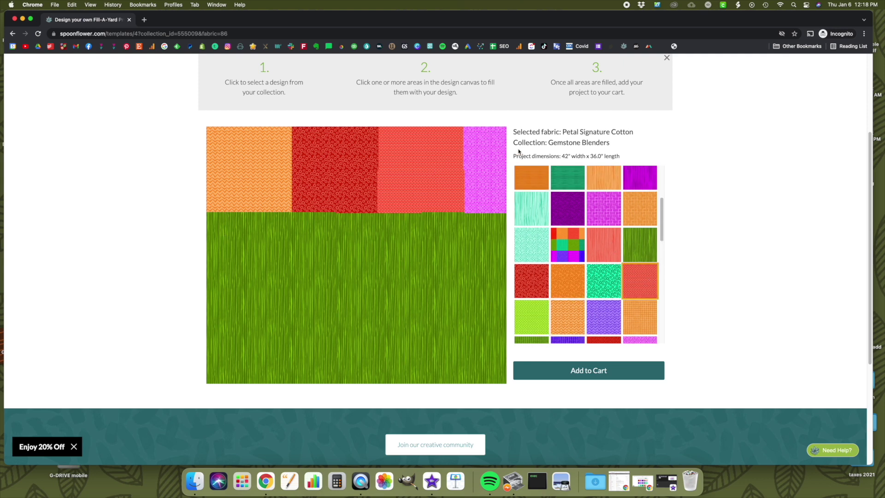
{"action": "left_click", "coordinate": [495, 148]}
{"action": "left_click", "coordinate": [486, 185]}
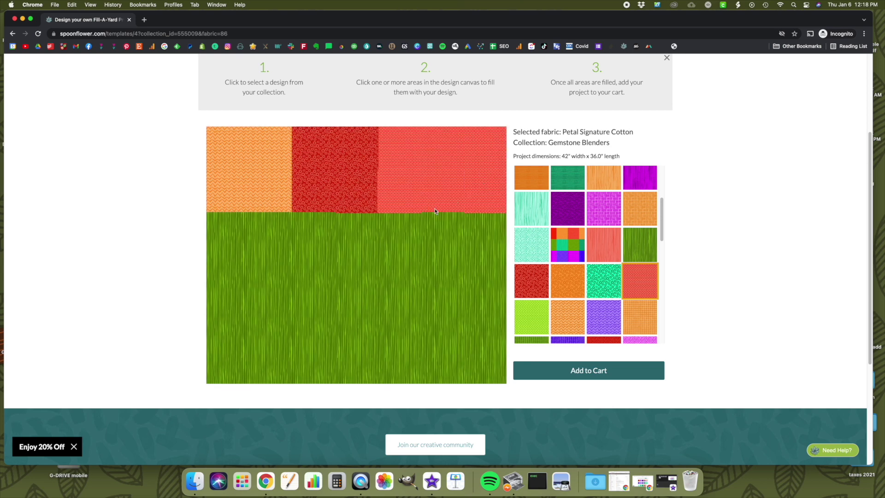
{"action": "left_click", "coordinate": [437, 231]}
{"action": "left_click", "coordinate": [475, 232]}
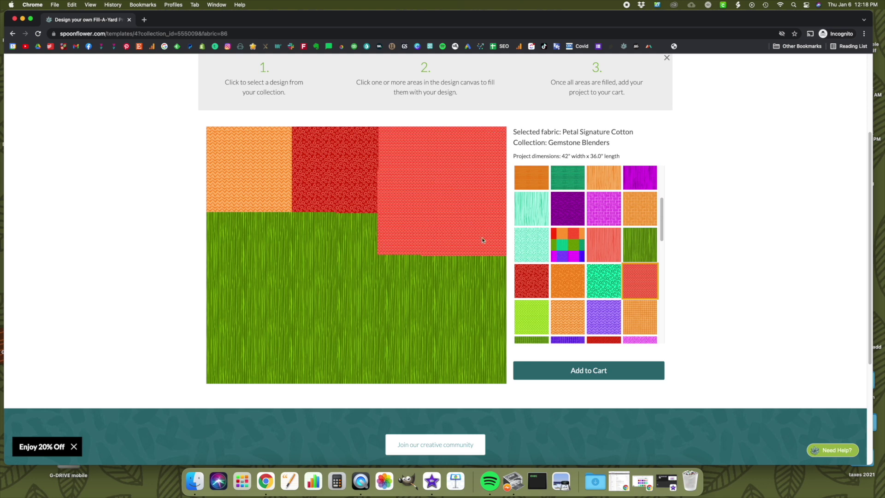
Replace the third row's first square with the pale mint design and its second square with the magenta grid design
{"action": "left_click", "coordinate": [524, 279]}
{"action": "left_click", "coordinate": [528, 246]}
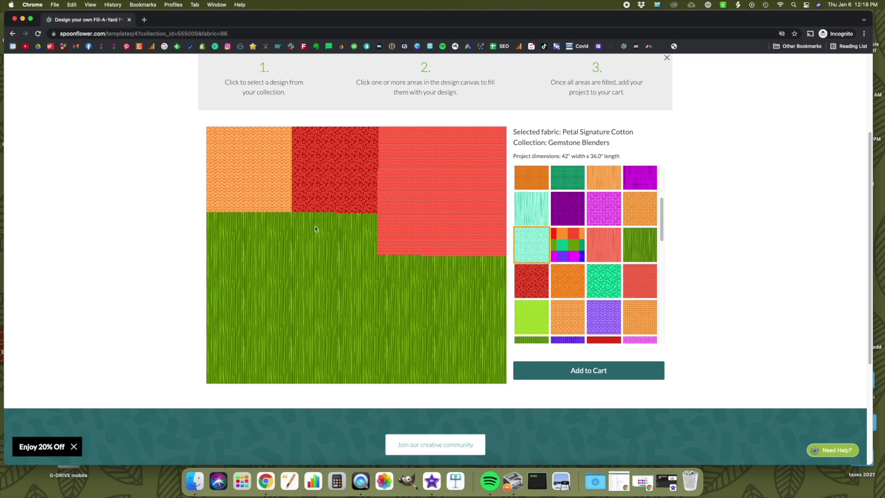
{"action": "left_click", "coordinate": [239, 233]}
{"action": "left_click", "coordinate": [610, 217]}
{"action": "left_click", "coordinate": [263, 230]}
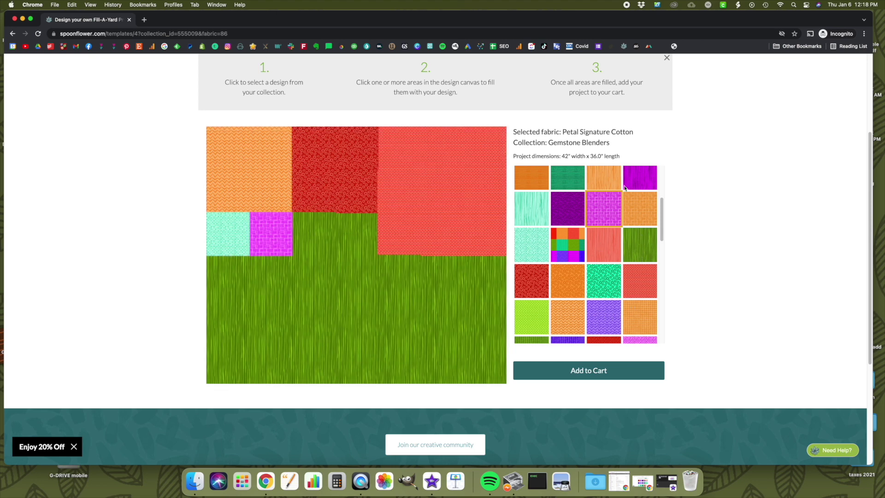
Replace the third and fourth squares of the third row with the bright turquoise-green design
{"action": "scroll", "coordinate": [572, 214], "scroll_direction": "up", "scroll_amount": 3}
{"action": "left_click", "coordinate": [571, 215]}
{"action": "left_click", "coordinate": [313, 232]}
{"action": "left_click", "coordinate": [360, 237]}
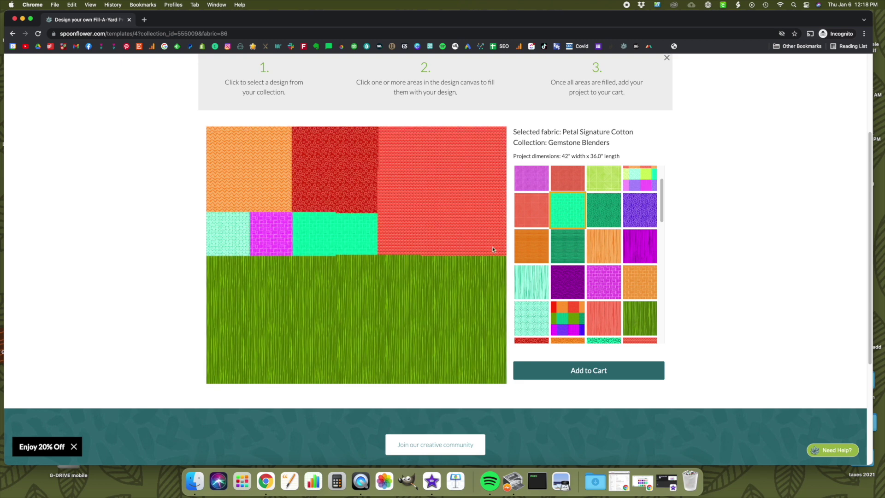
Add the completed 42-square project to the cart and open the cart to review its items
{"action": "scroll", "coordinate": [459, 275], "scroll_direction": "down", "scroll_amount": 1}
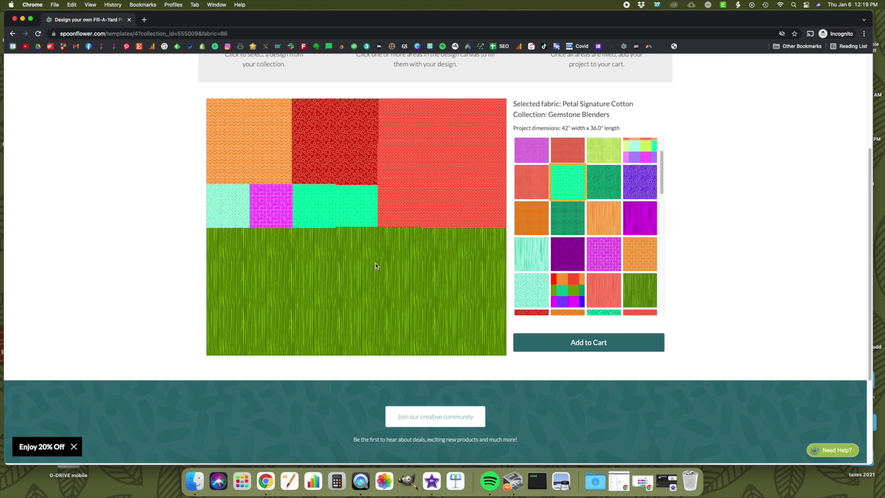
{"action": "scroll", "coordinate": [346, 261], "scroll_direction": "up", "scroll_amount": 2}
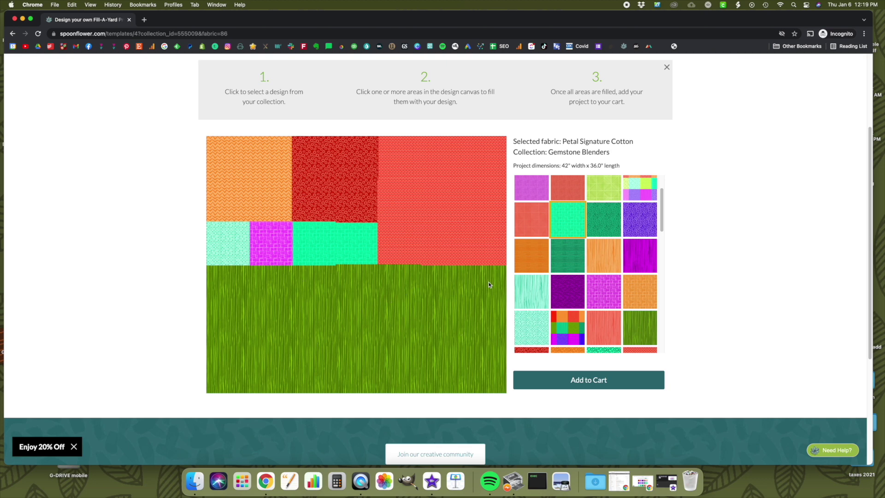
{"action": "left_click", "coordinate": [601, 382]}
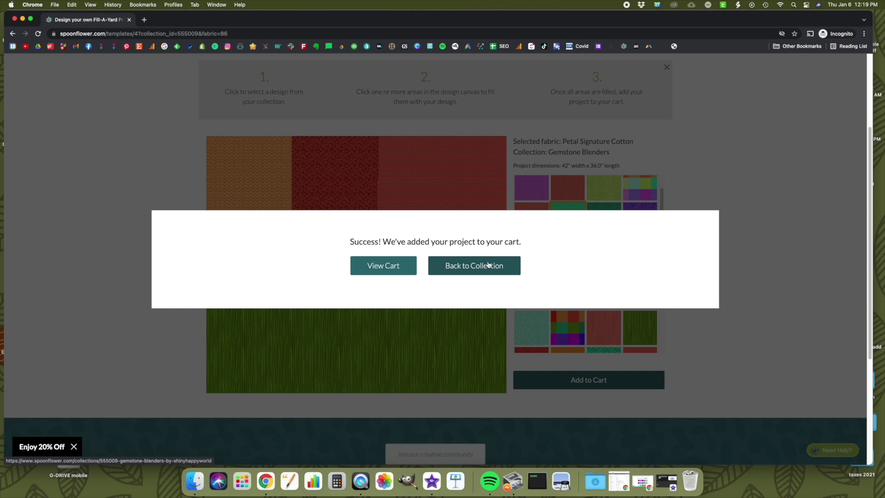
{"action": "left_click", "coordinate": [384, 266]}
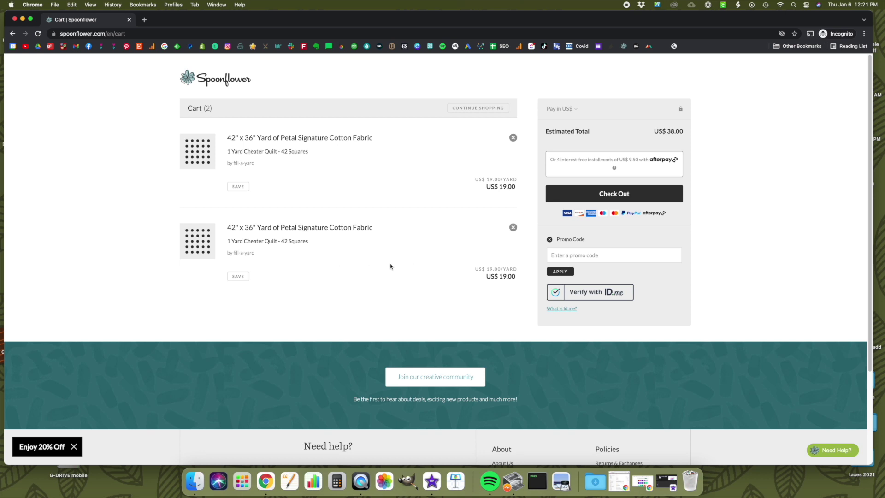
{"action": "scroll", "coordinate": [333, 247], "scroll_direction": "up", "scroll_amount": 1}
{"action": "scroll", "coordinate": [333, 247], "scroll_direction": "down", "scroll_amount": 1}
{"action": "scroll", "coordinate": [165, 201], "scroll_direction": "down", "scroll_amount": 1}
{"action": "scroll", "coordinate": [257, 201], "scroll_direction": "up", "scroll_amount": 1}
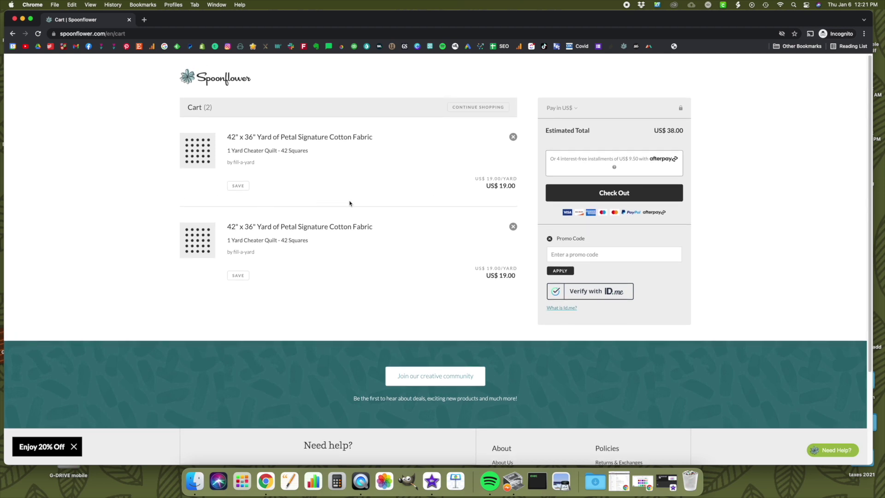
Return from the cart to the cheater quilt design page and browse the Gemstone Blenders designs
{"action": "left_click", "coordinate": [13, 33]}
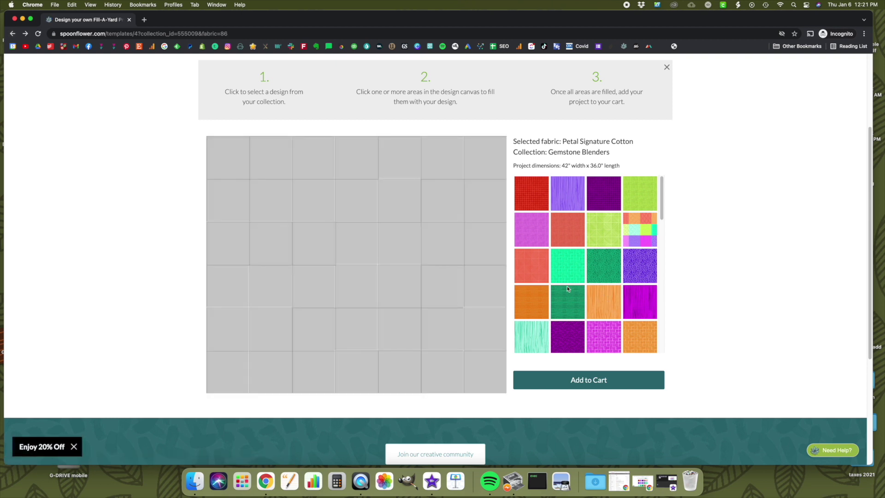
{"action": "scroll", "coordinate": [572, 286], "scroll_direction": "up", "scroll_amount": 3}
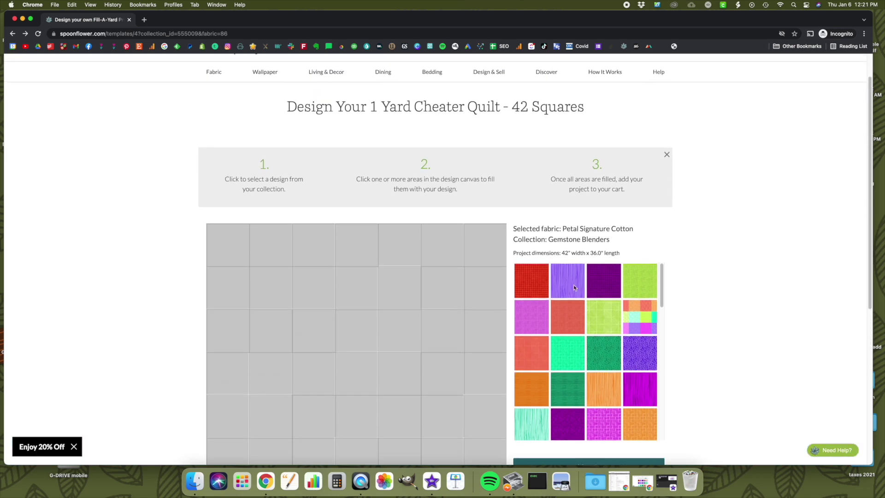
{"action": "scroll", "coordinate": [622, 290], "scroll_direction": "down", "scroll_amount": 3}
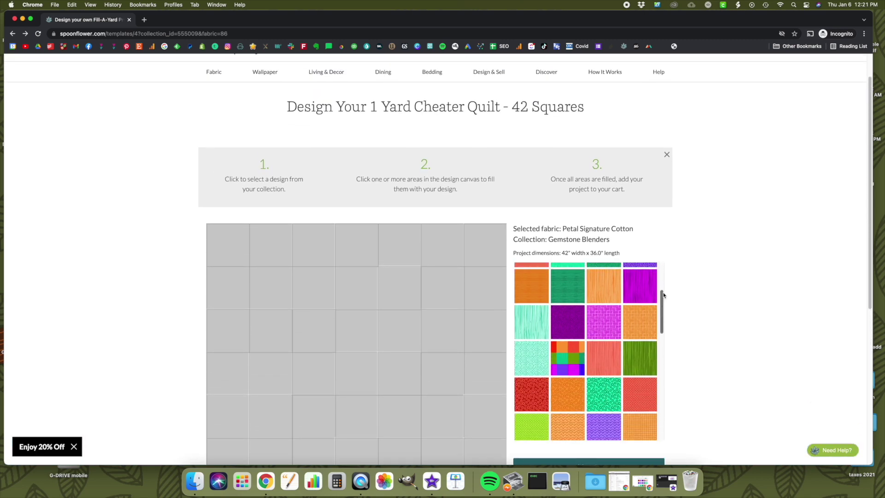
{"action": "scroll", "coordinate": [664, 295], "scroll_direction": "down", "scroll_amount": 3}
{"action": "mouse_move", "coordinate": [605, 68]}
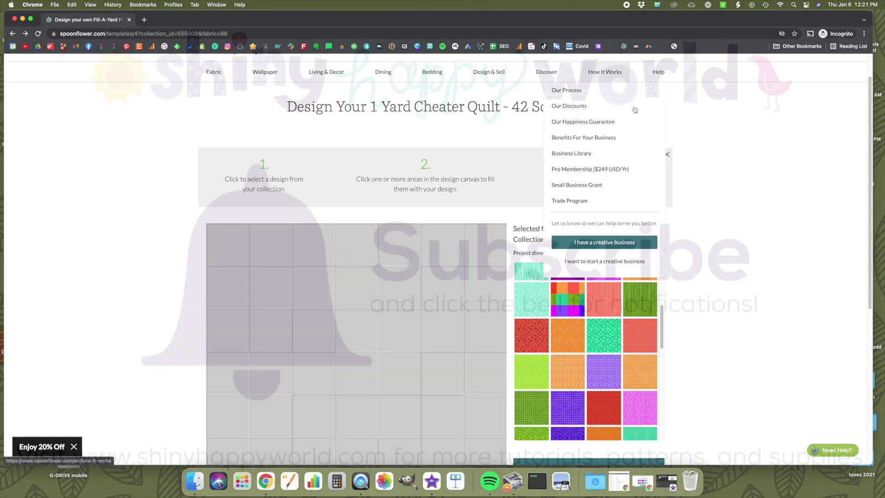